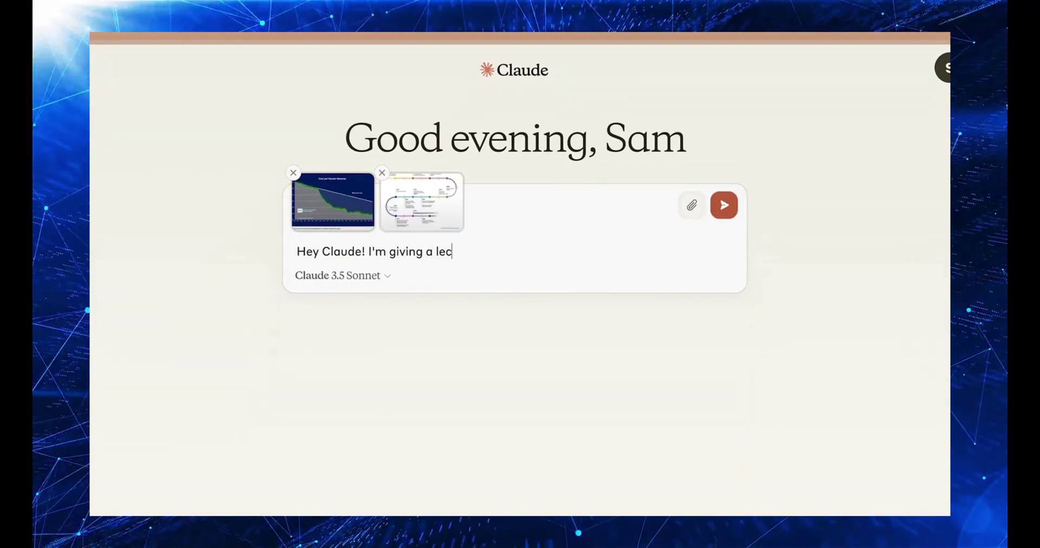
# Step: Write a prompt introducing a class lecture on the human genome and the attached genome sequencing milestones timeline and graph
pyautogui.write('on the human genome.')
pyautogui.hotkey('shift', 'Return')
pyautogui.hotkey('shift', 'Return')
pyautogui.write("Here's a timeline of geno")
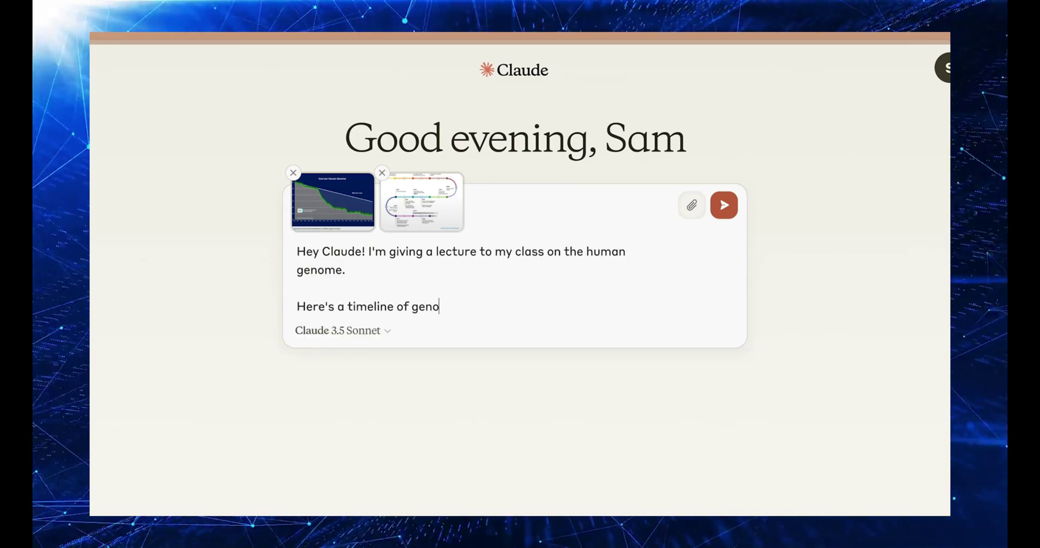
pyautogui.write('me sequencing milestones and a graph of h')
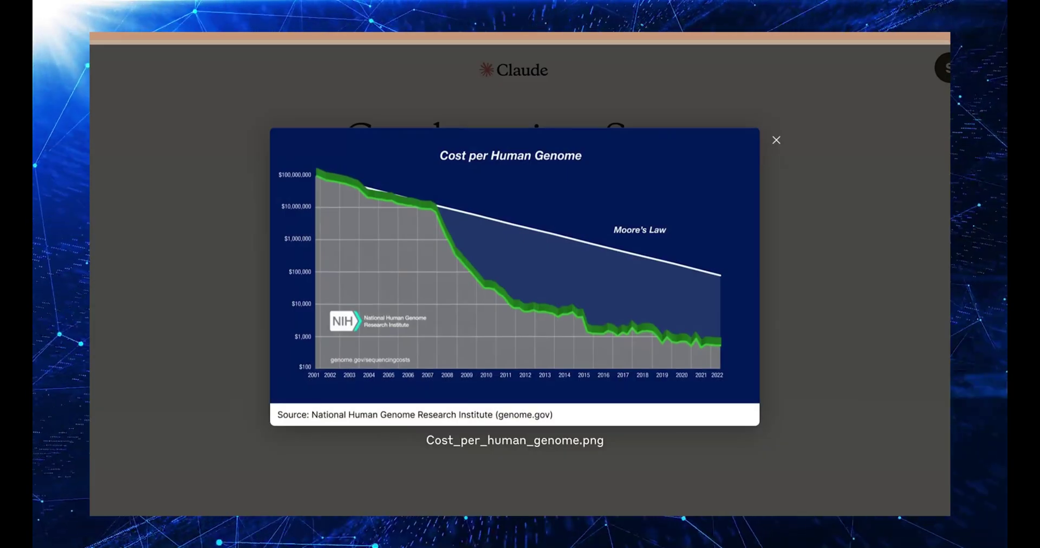
# Step: Preview the attached Human_genome_milestones.png, and submit the prompt asking "Can you transcribe the data into JSON?"
pyautogui.press('Escape')
pyautogui.click(420, 202)
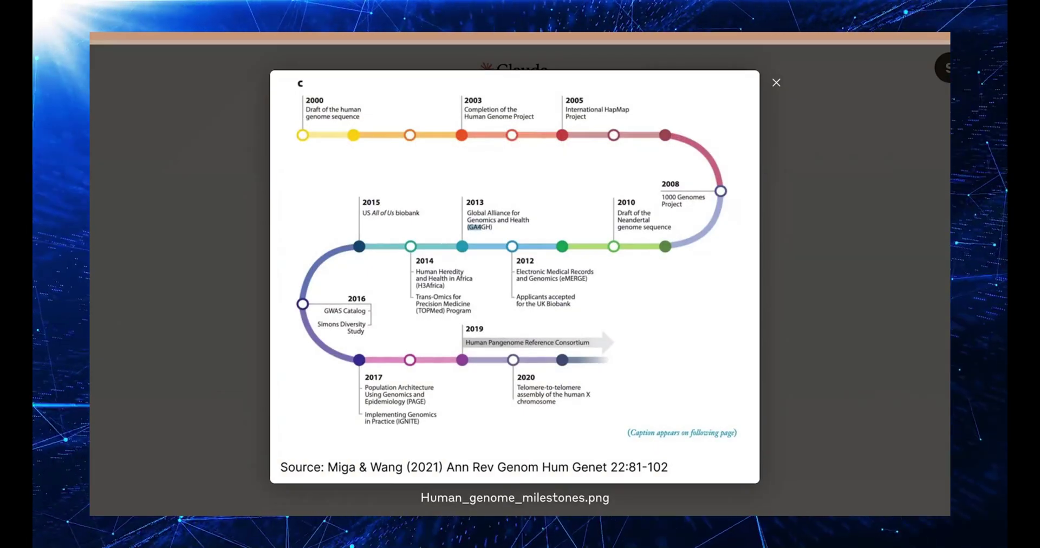
pyautogui.press('Escape')
pyautogui.write('Can you transcribe the data into JSON?')
pyautogui.press('Return')
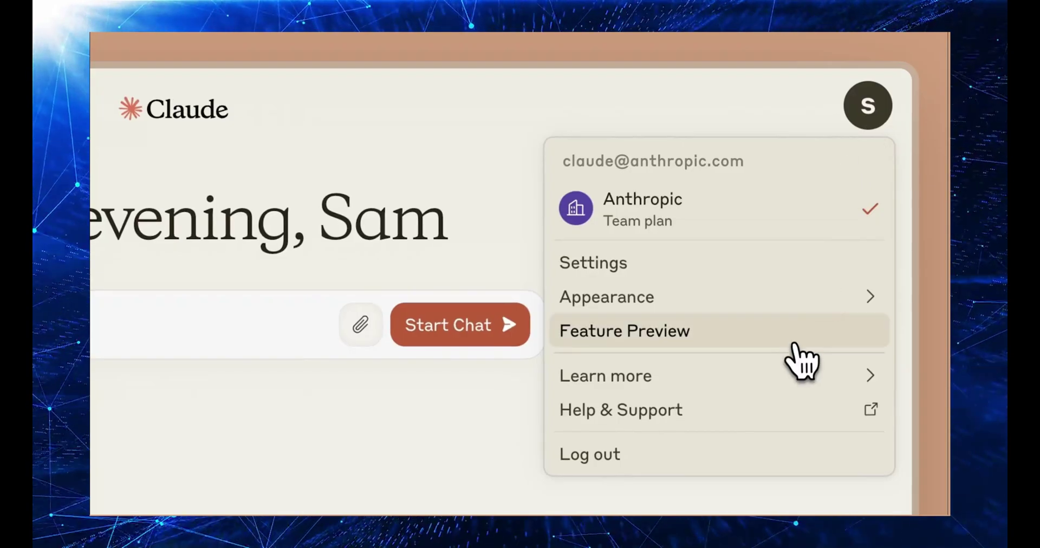
# Step: Turn on Artifacts in the feature preview settings
pyautogui.click(791, 339)
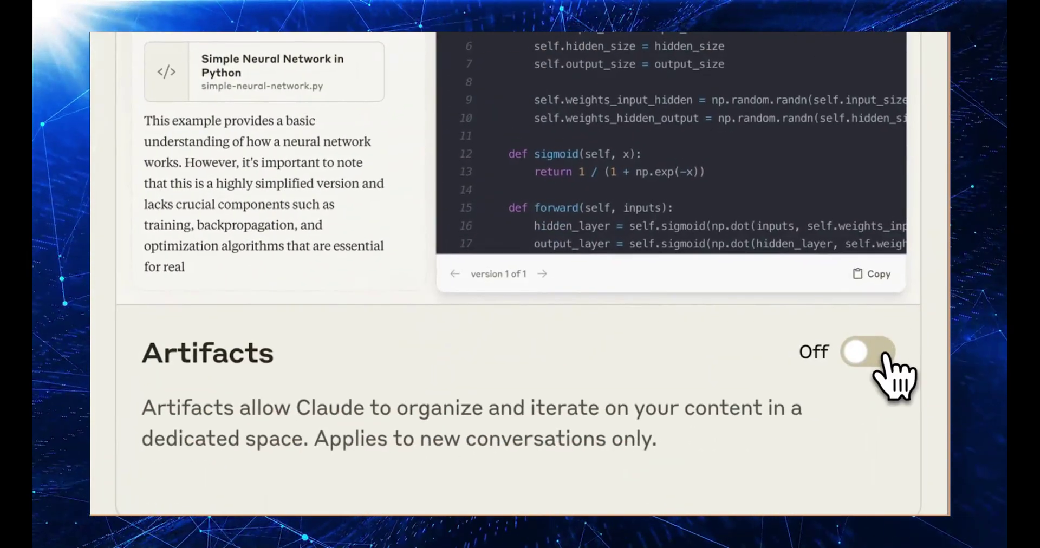
pyautogui.click(886, 347)
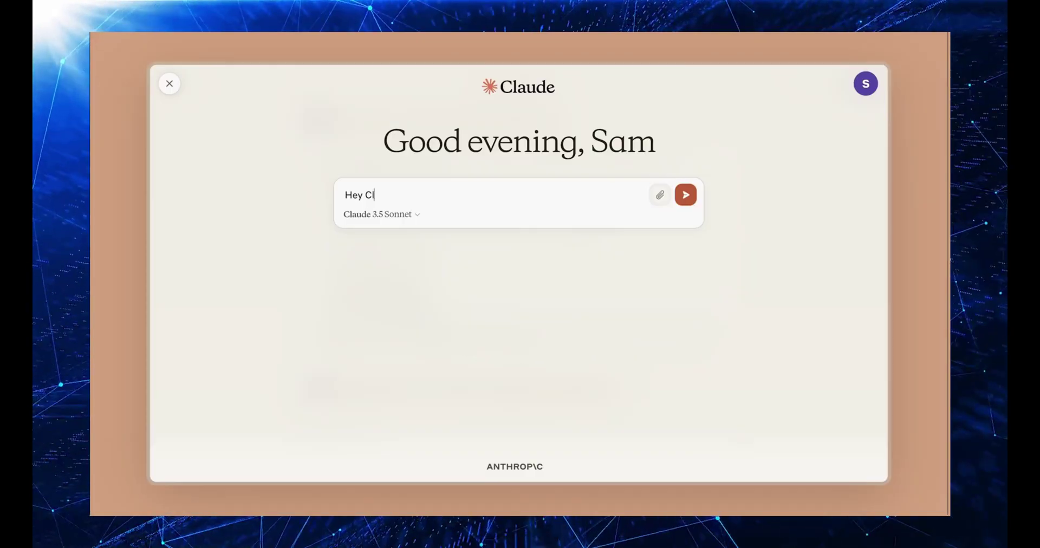
# Step: Ask Claude to create an 8-bit style crab and follow up with a request for some seashells in the same style
pyautogui.write('aude, can you create an 8-bit style crab for')
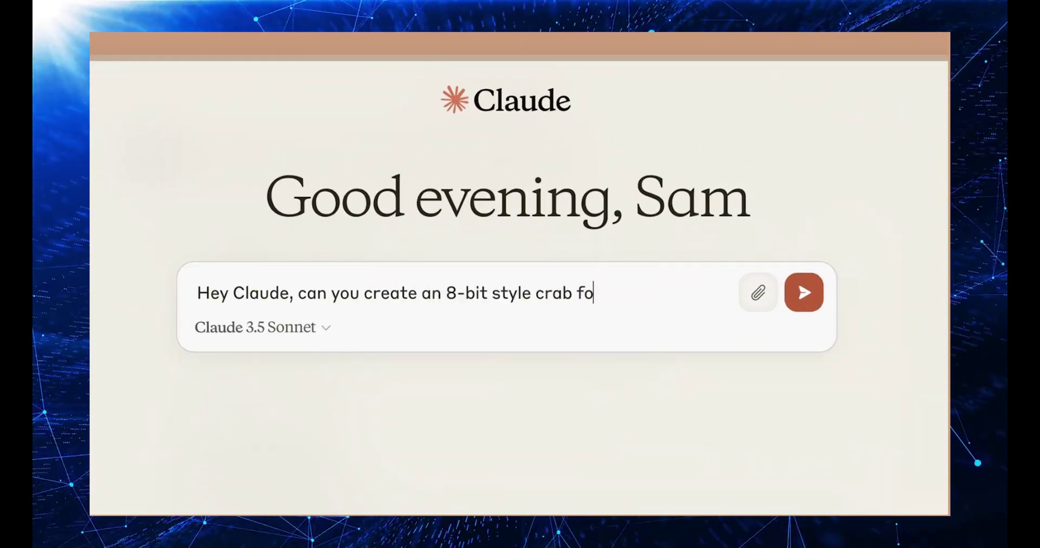
pyautogui.write(' me?')
pyautogui.press('Return')
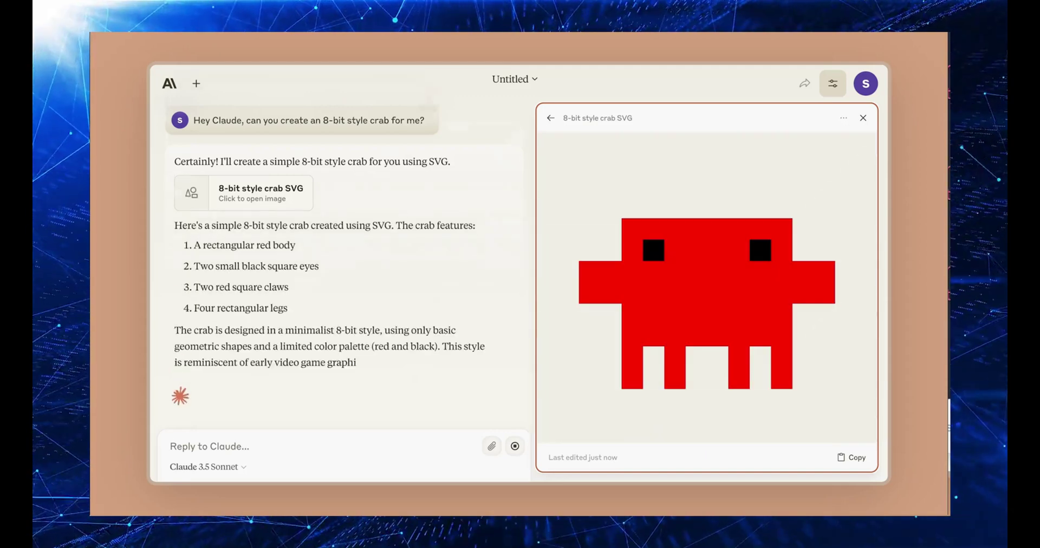
pyautogui.write('Crustaceous. Can you make some seashells in the same style?')
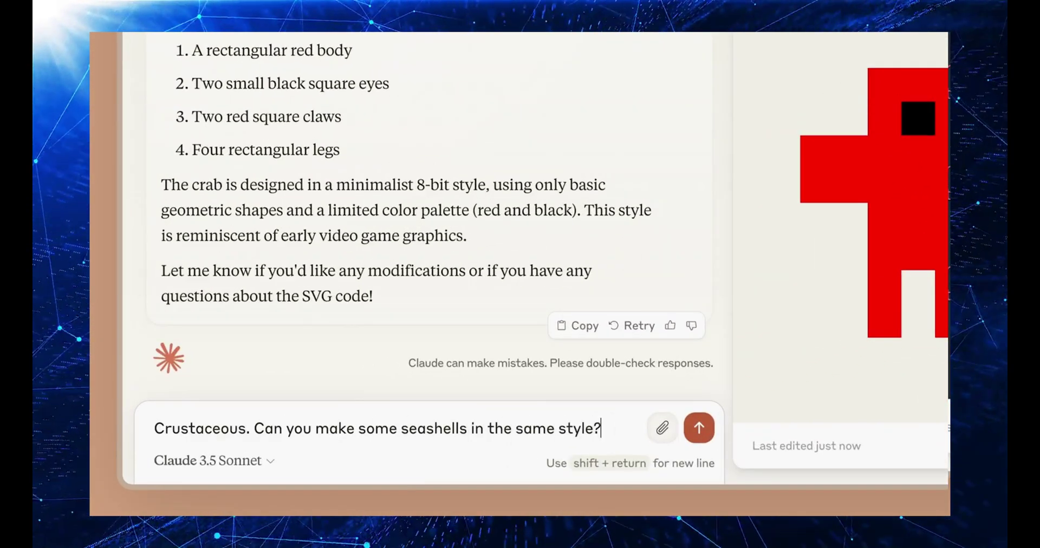
pyautogui.press('Return')
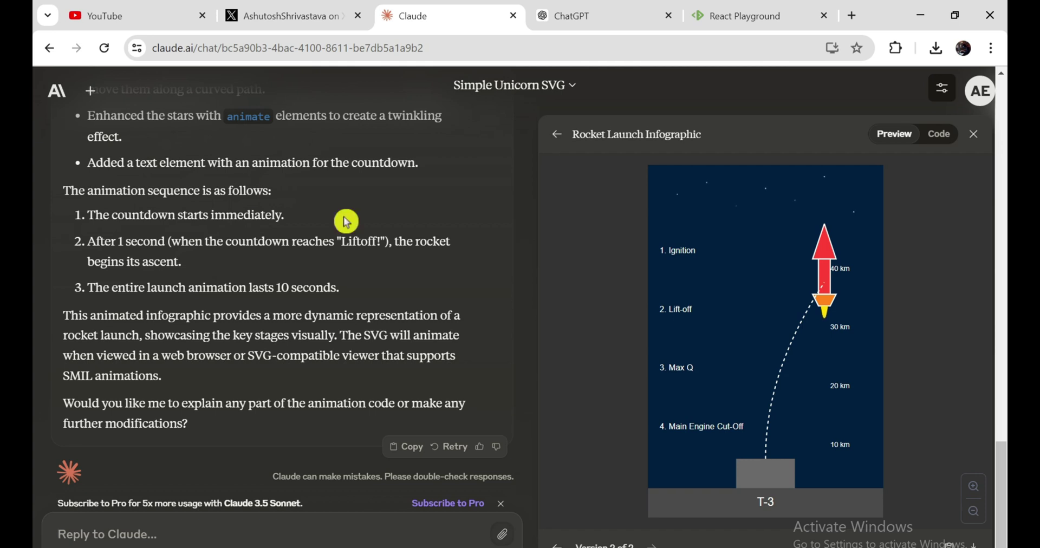
# Step: Download the rocket launch infographic as an SVG file and open it in the browser to view its animation
pyautogui.click(973, 543)
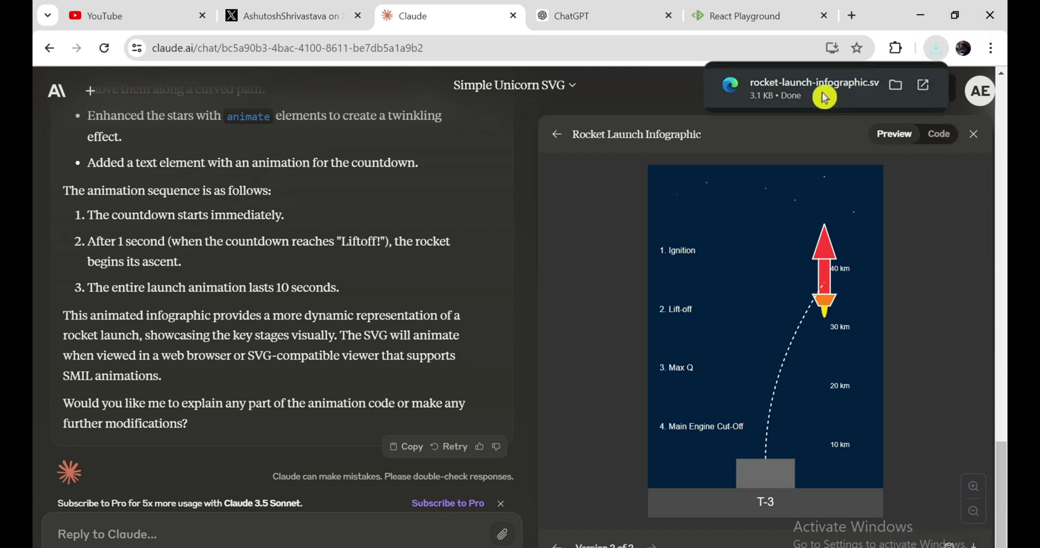
pyautogui.click(824, 98)
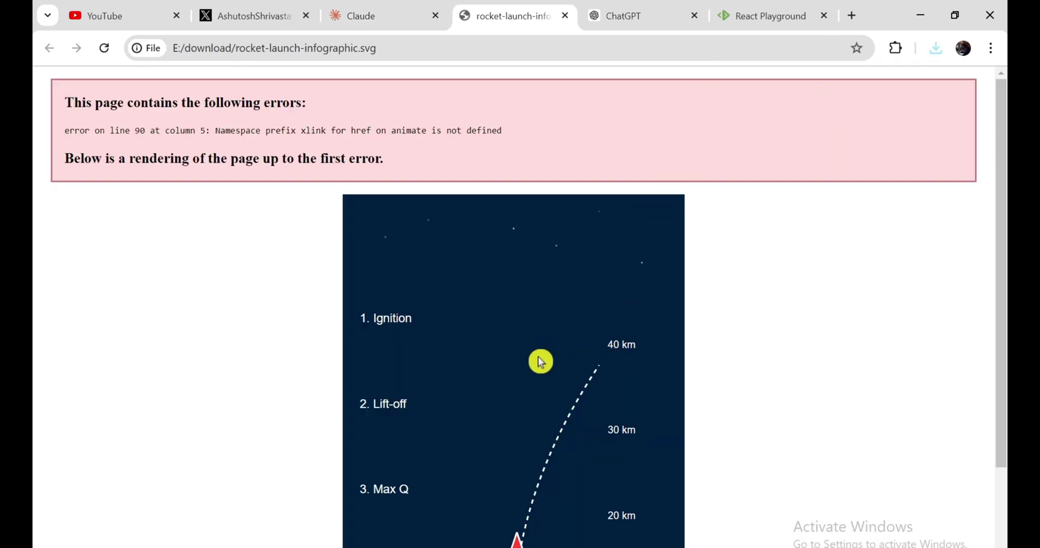
pyautogui.scroll(-2, 529, 353)
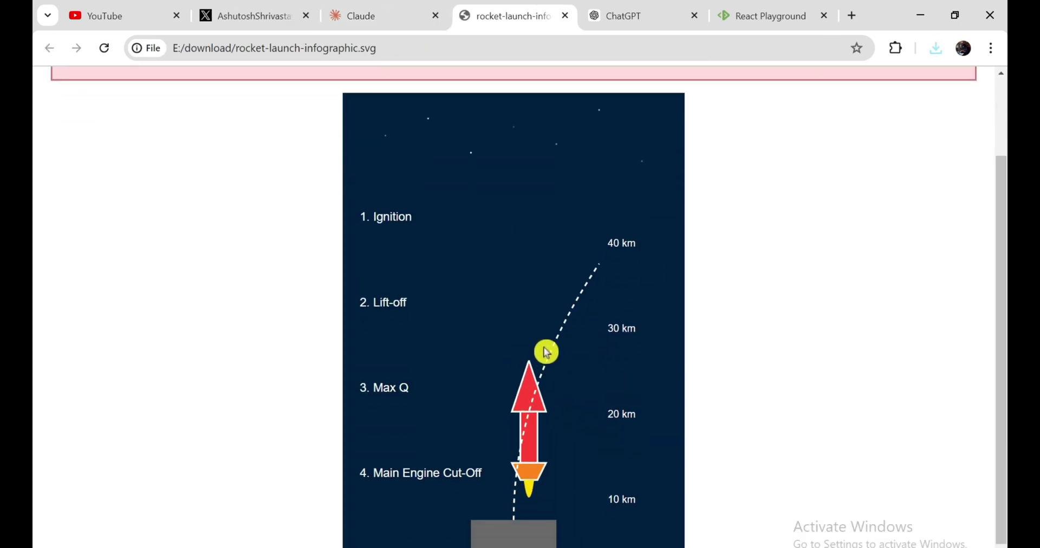
pyautogui.scroll(2, 545, 351)
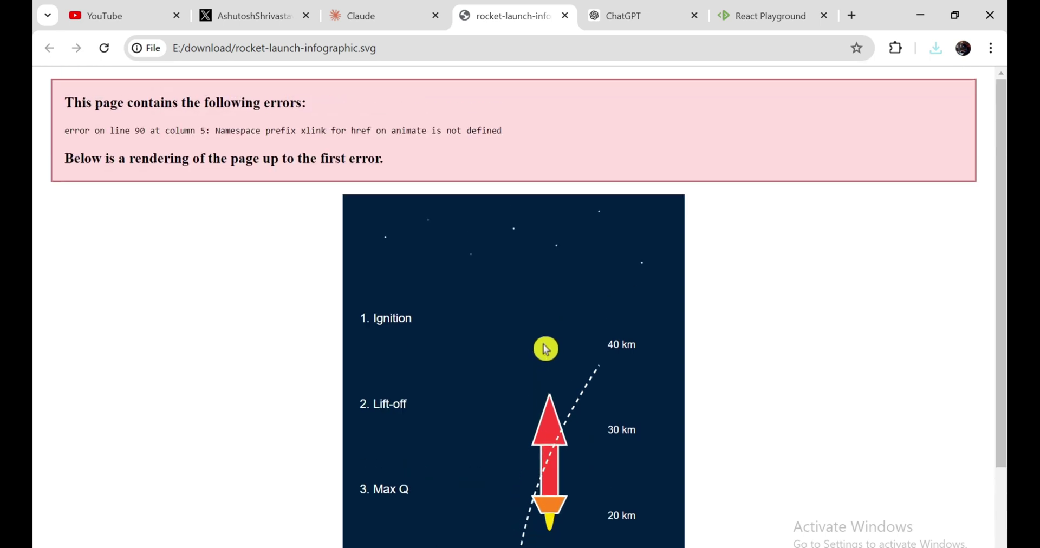
pyautogui.scroll(-2, 552, 348)
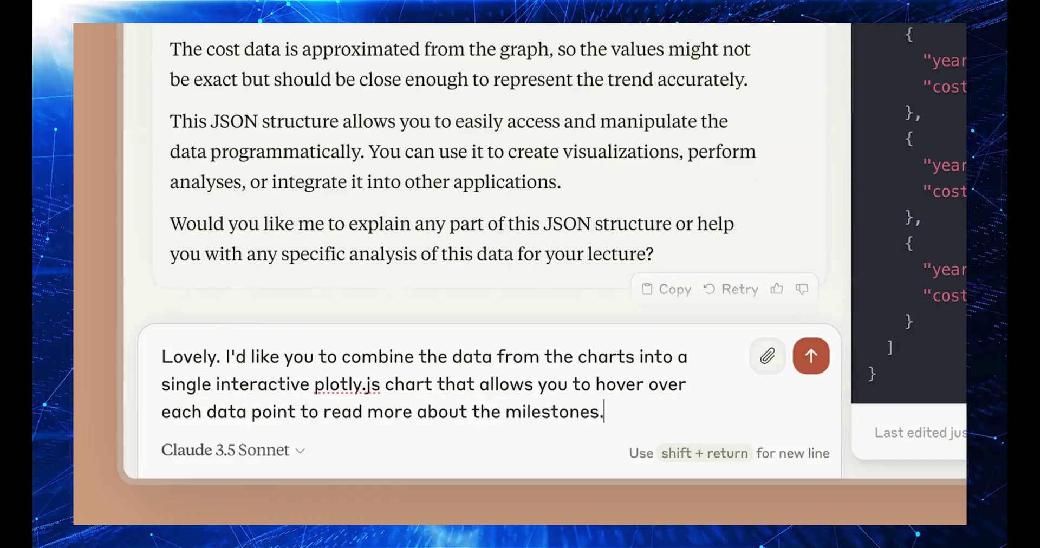
# Step: Add "Let's use these colors too!" to the plotly.js chart request, attach the Color-palette PDF and submit it
pyautogui.hotkey('shift', 'Return')
pyautogui.hotkey('shift', 'Return')
pyautogui.write("Let's use these colors too!")
pyautogui.click(767, 301)
pyautogui.press('Return')
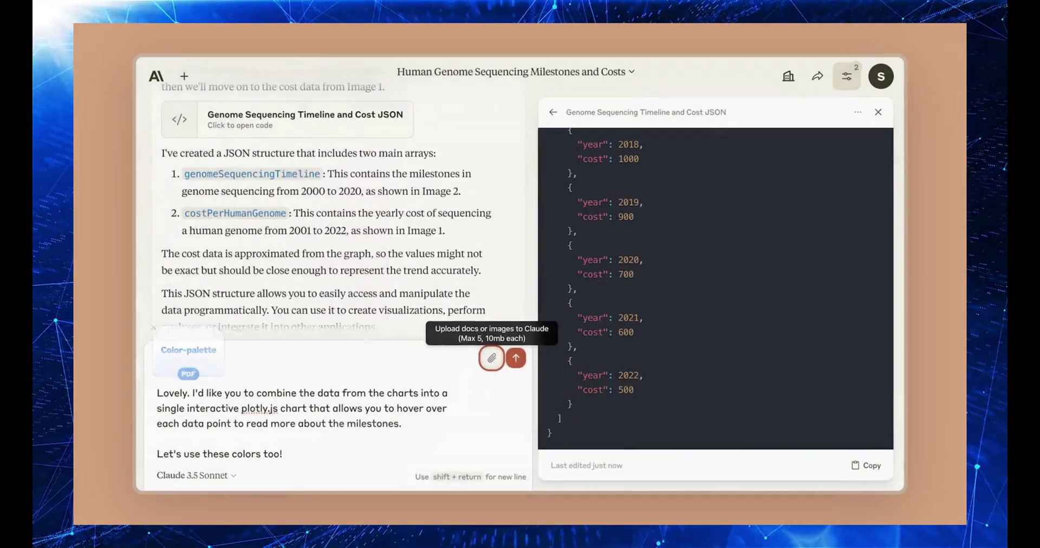
pyautogui.press('Return')
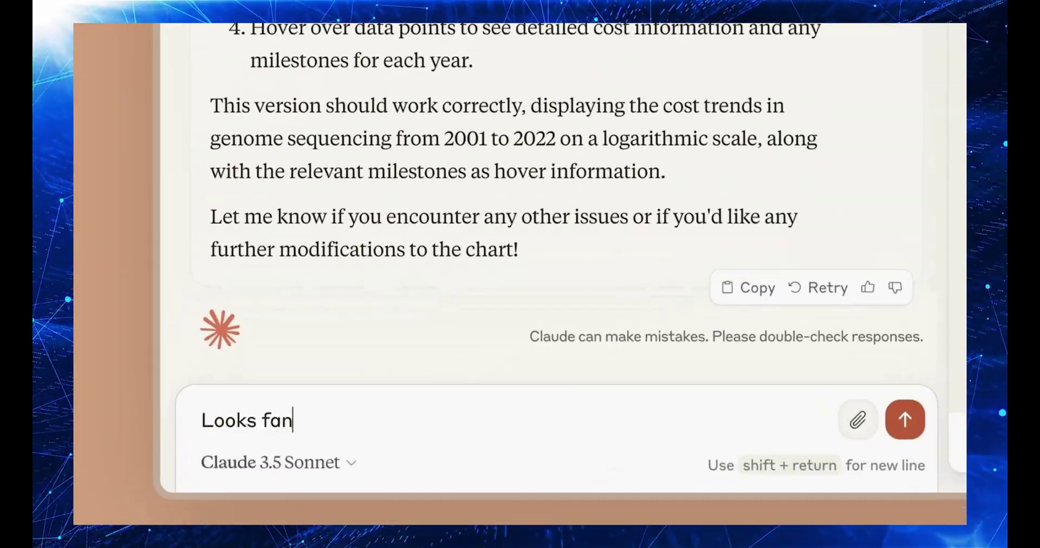
# Step: Ask Claude for a JS-based presentation on this topic for today's class, using the chart just made on one of the slides
pyautogui.write("tastic. Let's ")
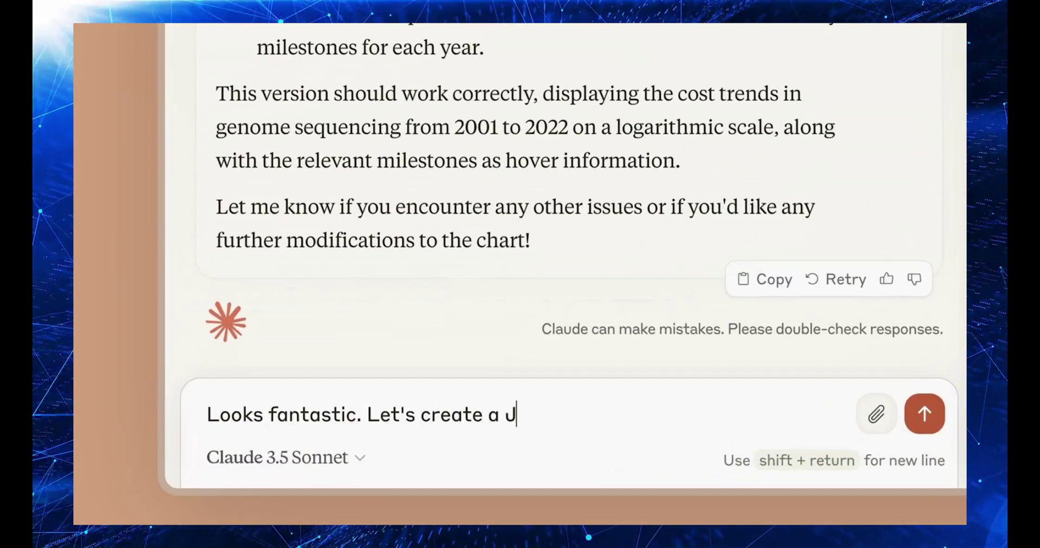
pyautogui.write('create a JS-based presentation on this topic. I want to use it in my class today!')
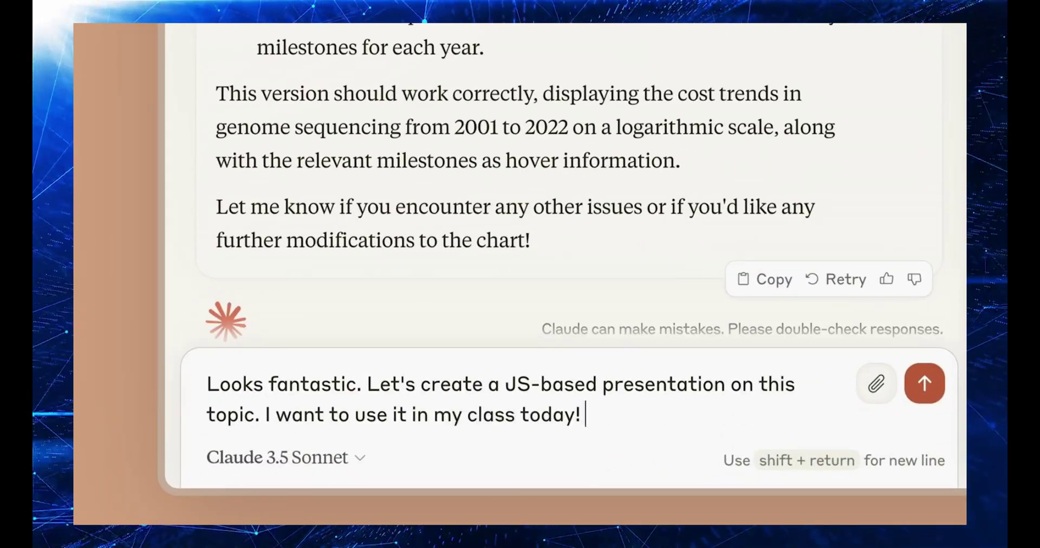
pyautogui.write(' Please use the chart you just made on one of the slides.')
pyautogui.press('Return')
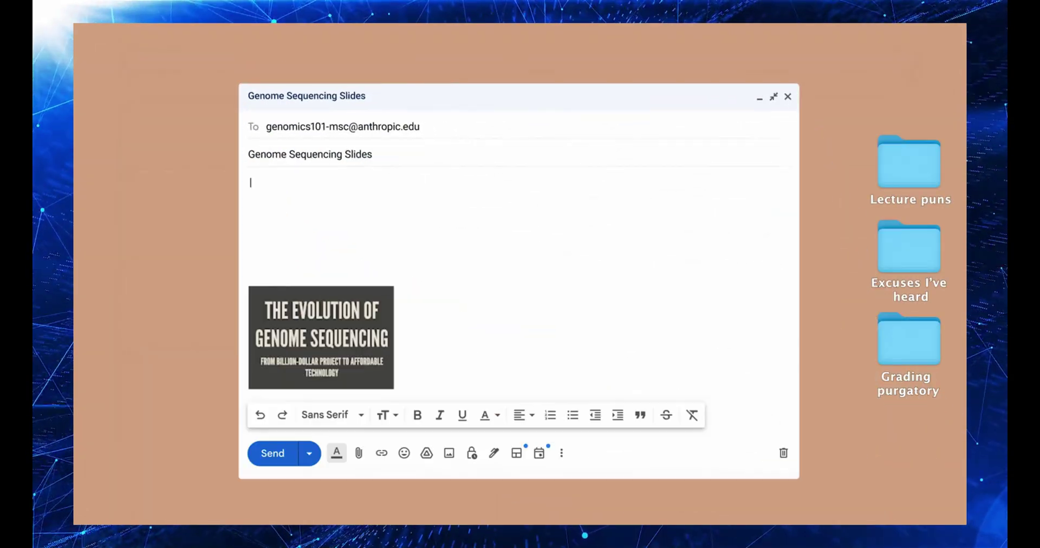
# Step: Write "Sorry for the delay. Slides are attached." in the body of the Genome Sequencing Slides email
pyautogui.write('Sorry for the delay. Slides are attached.')
pyautogui.press('Return')
pyautogui.write('No need to evolve impatience into a domin')
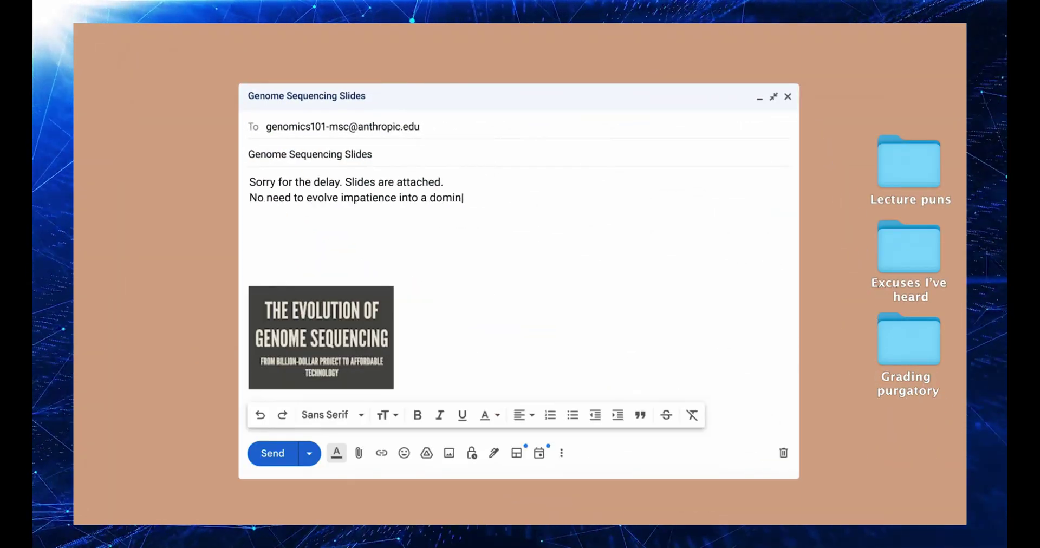
pyautogui.press('BackSpace')
pyautogui.press('BackSpace')
pyautogui.press('BackSpace')
pyautogui.press('BackSpace')
pyautogui.press('BackSpace')
pyautogui.press('BackSpace')
pyautogui.press('BackSpace')
pyautogui.press('BackSpace')
pyautogui.press('BackSpace')
pyautogui.press('BackSpace')
pyautogui.press('BackSpace')
pyautogui.press('BackSpace')
pyautogui.press('BackSpace')
pyautogui.press('BackSpace')
pyautogui.press('BackSpace')
pyautogui.press('BackSpace')
pyautogui.press('BackSpace')
pyautogui.press('BackSpace')
pyautogui.press('BackSpace')
pyautogui.press('BackSpace')
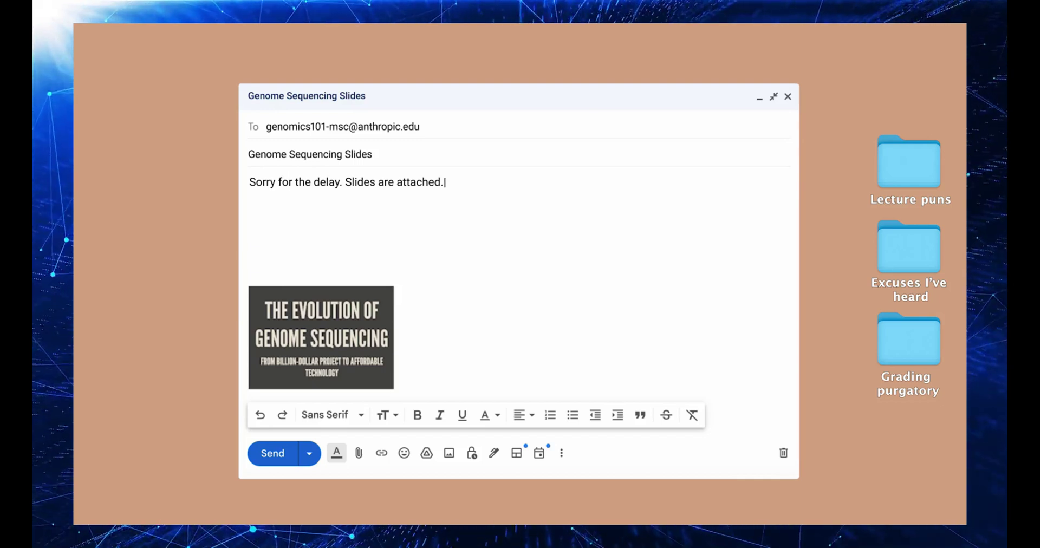
# Step: Send the Genome Sequencing Slides email
pyautogui.click(284, 455)
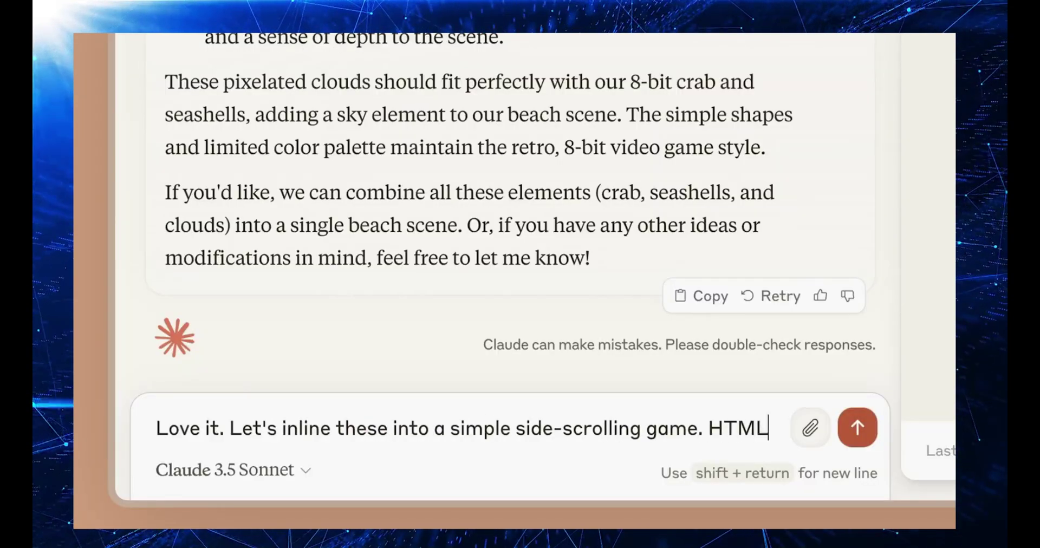
# Step: Finish and submit the request to inline the beach elements into a simple side-scrolling HTML5 game
pyautogui.write('5?')
pyautogui.press('Return')
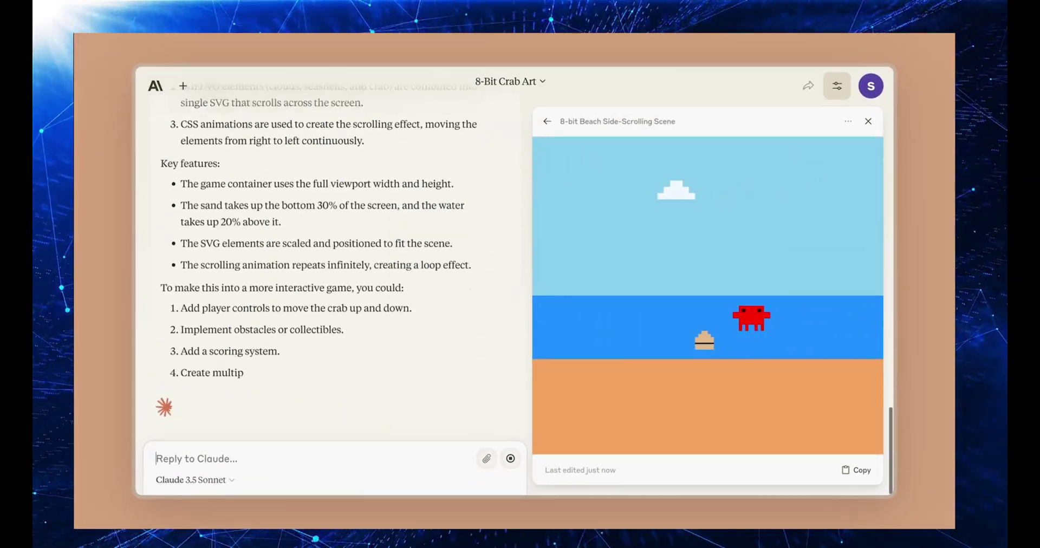
# Step: Ask Claude to make the game playable with the crab jumping over oncoming seashells, add styling and name the crab Claw'd
pyautogui.write("I love it. Let's make it playable? Have the")
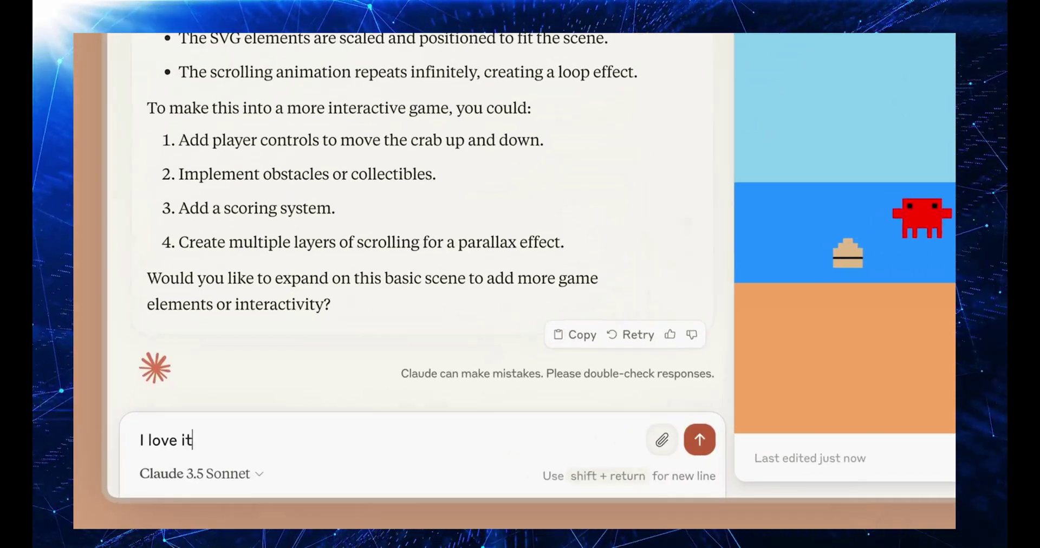
pyautogui.write(' crab jump up and over oncoming seashells. Maybe add some styling too.')
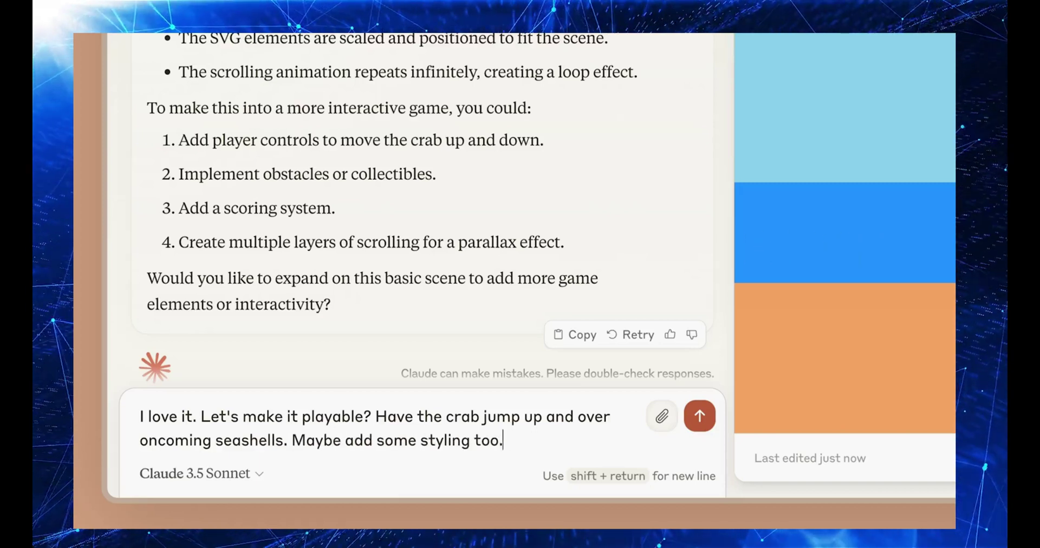
pyautogui.write('.. I think I want to call this crab')
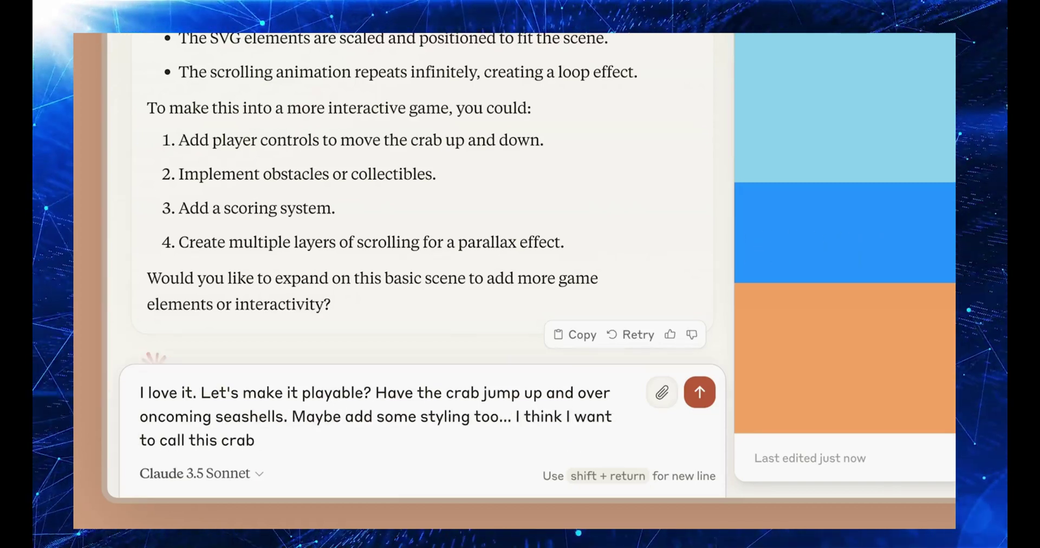
pyautogui.write("... Claw'd.")
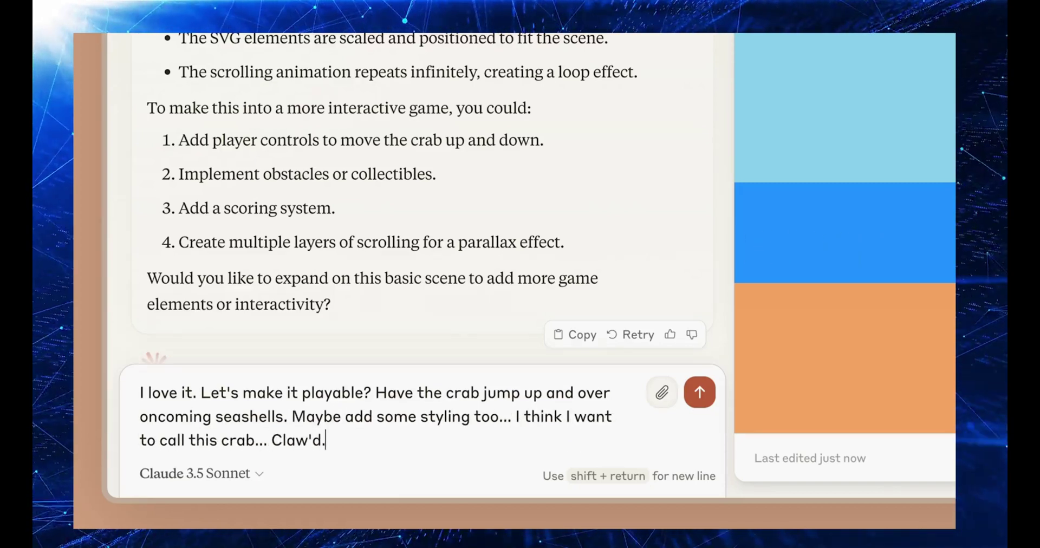
pyautogui.press('Return')
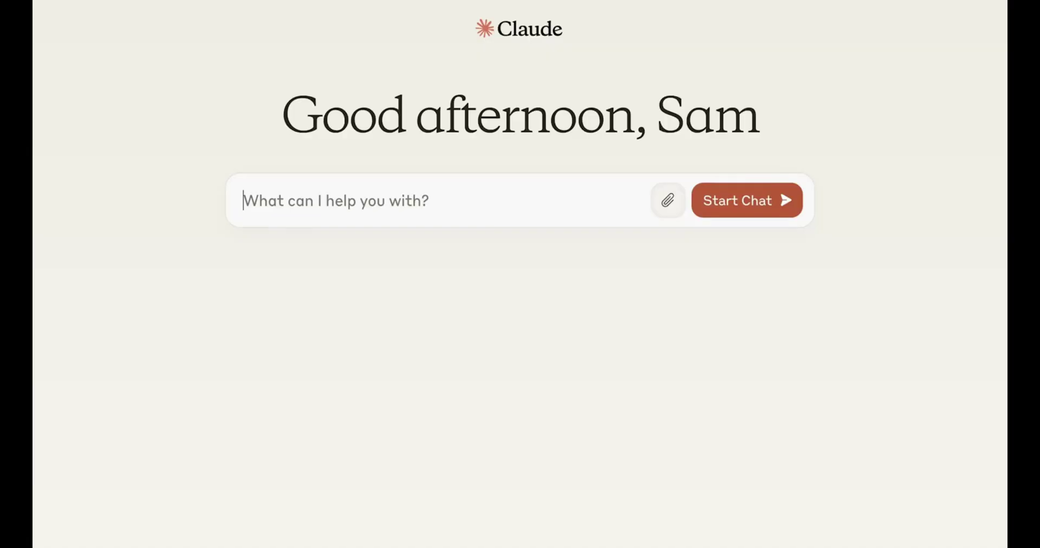
# Step: Write a novel prompt about Claw'd, a sarcasm-laden reef crab who can communicate with humans in 2075 after work on large language models
pyautogui.write("I'm working on a novel. My protagonist Claw'd—a sarcasm-laden crab—lives ")
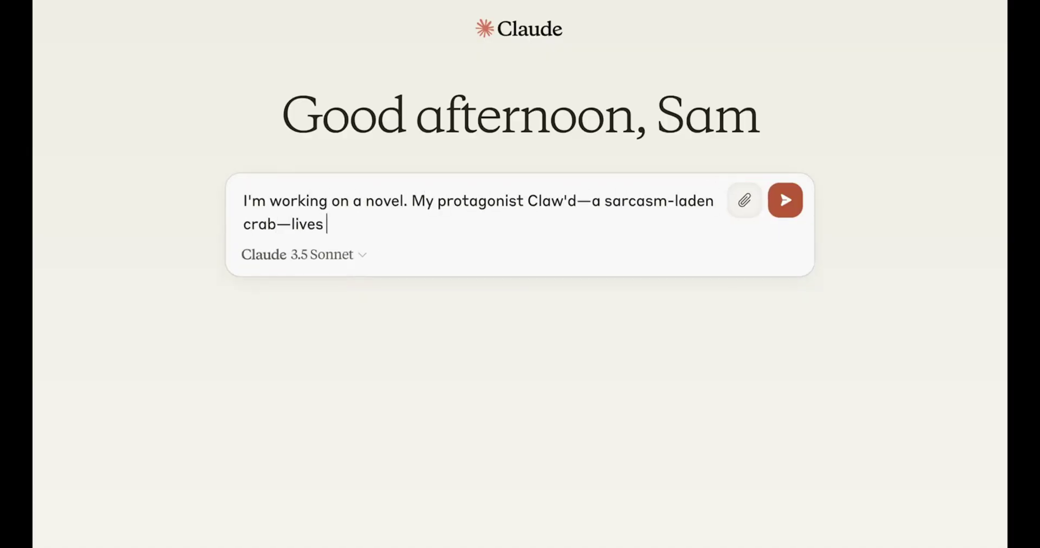
pyautogui.write('on a bustling reef. Let me help paint the scene.')
pyautogui.hotkey('shift', 'Return')
pyautogui.hotkey('shift', 'Return')
pyautogui.write("The year is 2075. Claw'd can finally communicate with humans after years of work")
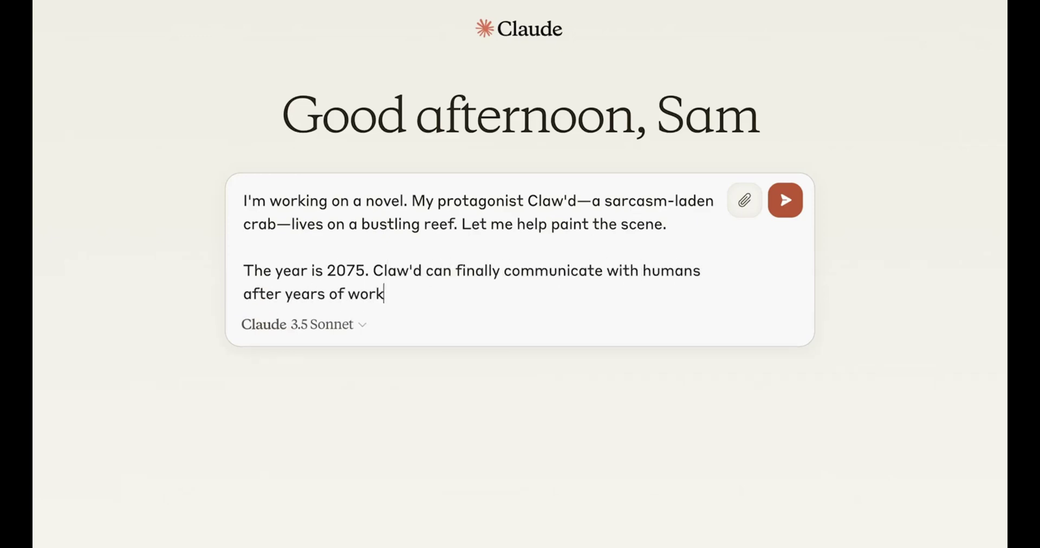
pyautogui.write(' on large language models.')
# Step: Add Claw'd's hard shell and crustaceous heart to the prompt, and request a short doc with an optimistic plot idea that introduces a mystery
pyautogui.hotkey('shift', 'Return')
pyautogui.hotkey('shift', 'Return')
pyautogui.write('How')
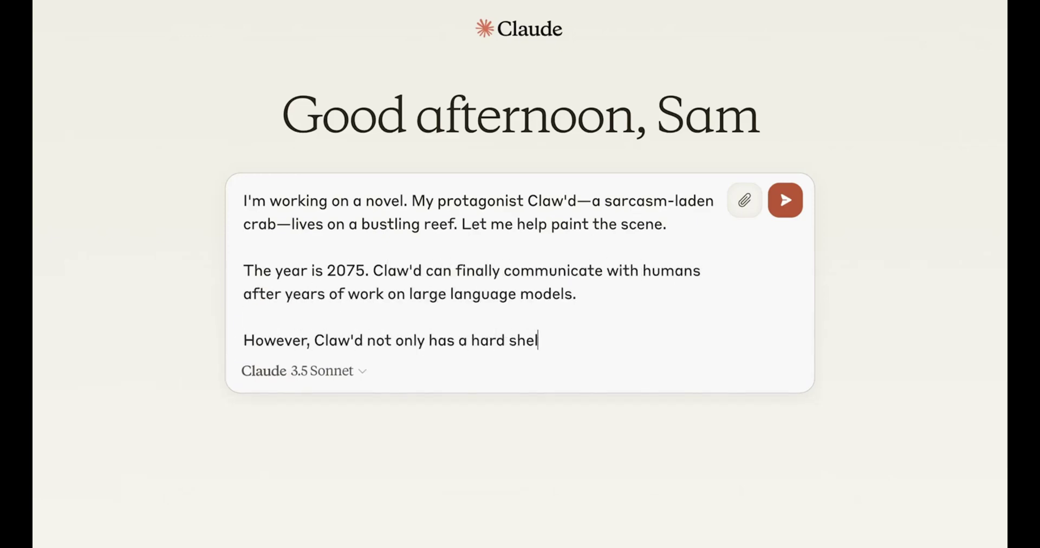
pyautogui.write('ustaceous heart.')
pyautogui.hotkey('shift', 'Return')
pyautogui.hotkey('shift', 'Return')
pyautogui.write('Can you plea')
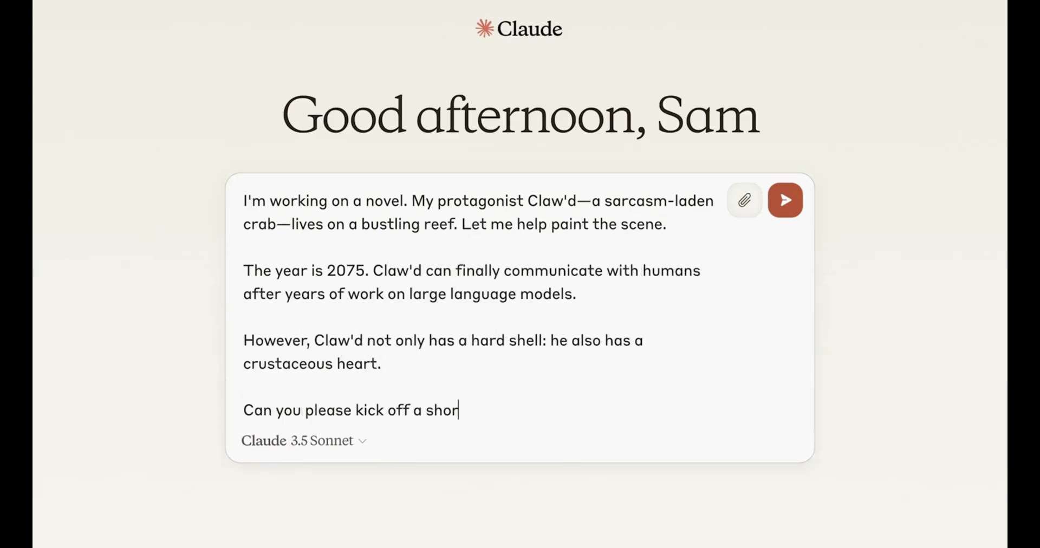
pyautogui.write("se kick off a short doc with an idea to help develop the plot? Let's keep it optimistic but introduce a m")
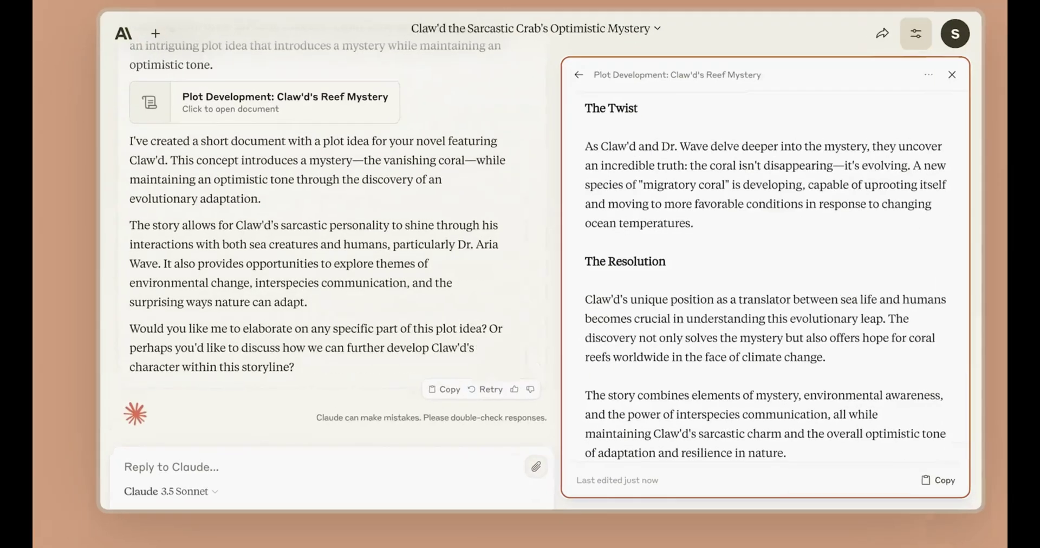
# Step: Ask Claude to create a genogram for Claw'd and Dr. Wave that visualizes their relationship
pyautogui.write('Looks great! Could you create')
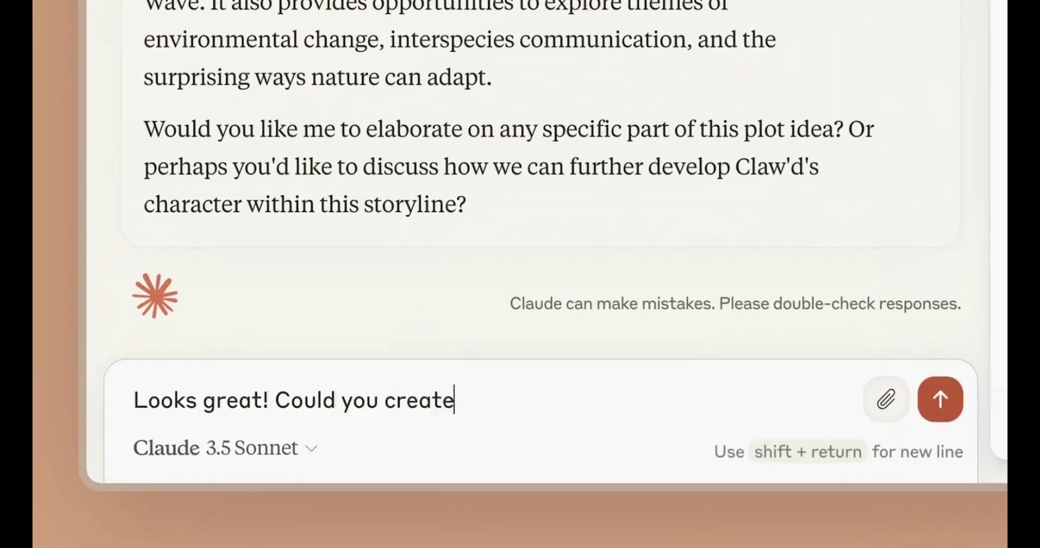
pyautogui.write(" a genogram for Claw'd and Dr. Wave? I'd love to visua")
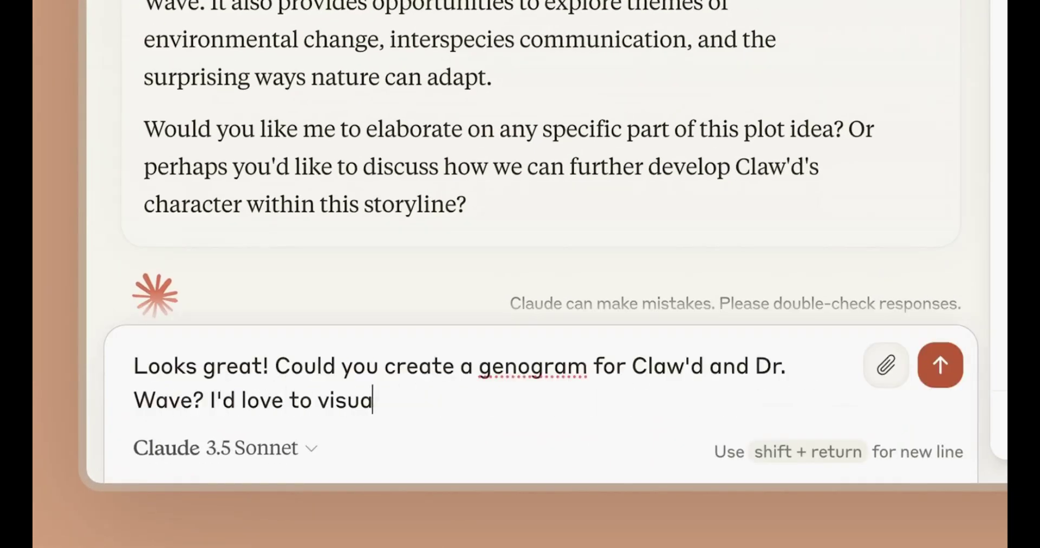
pyautogui.write('lize their relationship.')
pyautogui.press('Return')
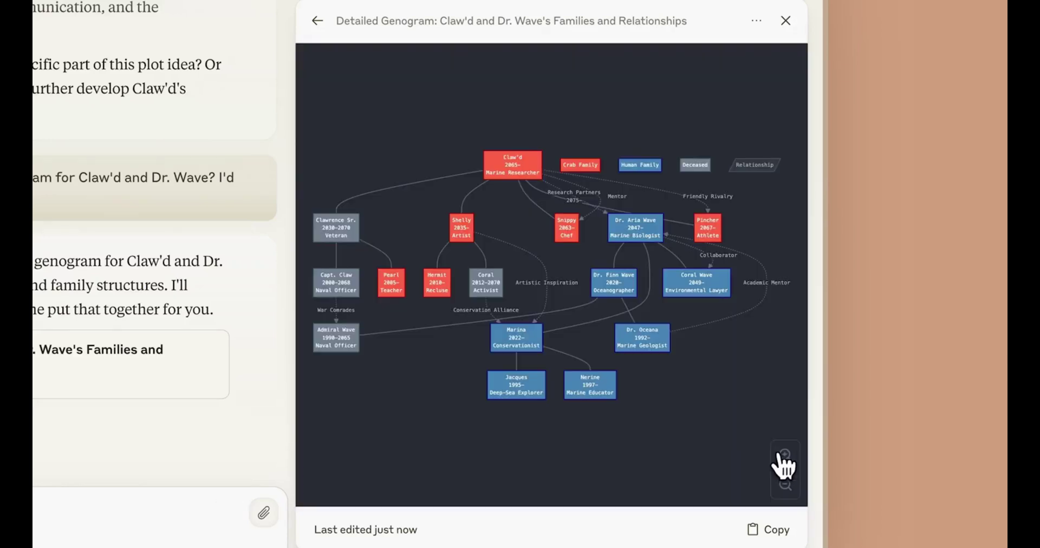
# Step: Enlarge the genogram and examine the family members and relationships in its different areas
pyautogui.click(785, 455)
pyautogui.click(785, 455)
pyautogui.click(785, 455)
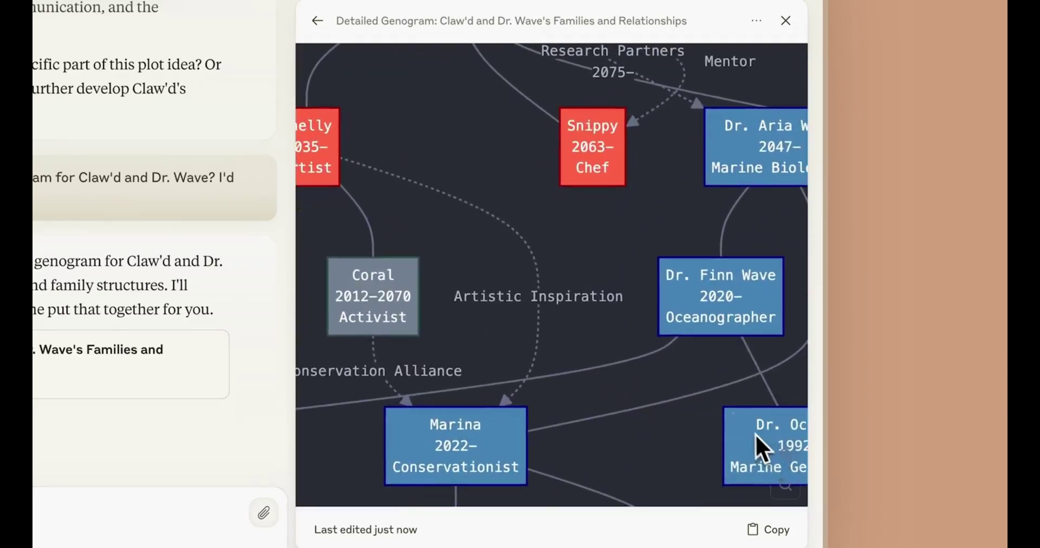
pyautogui.moveTo(476, 152); pyautogui.dragTo(388, 300)
pyautogui.moveTo(521, 332); pyautogui.dragTo(455, 290)
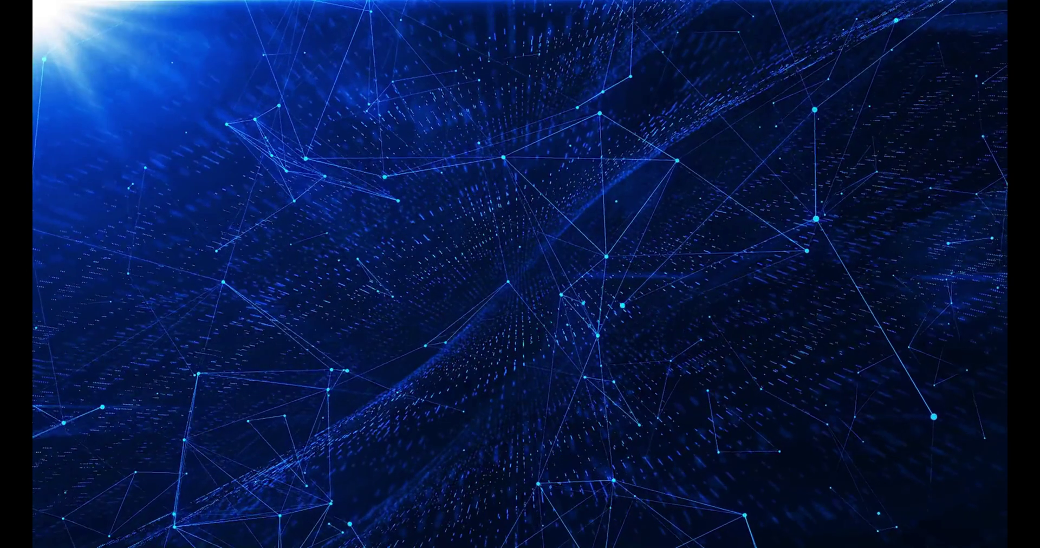